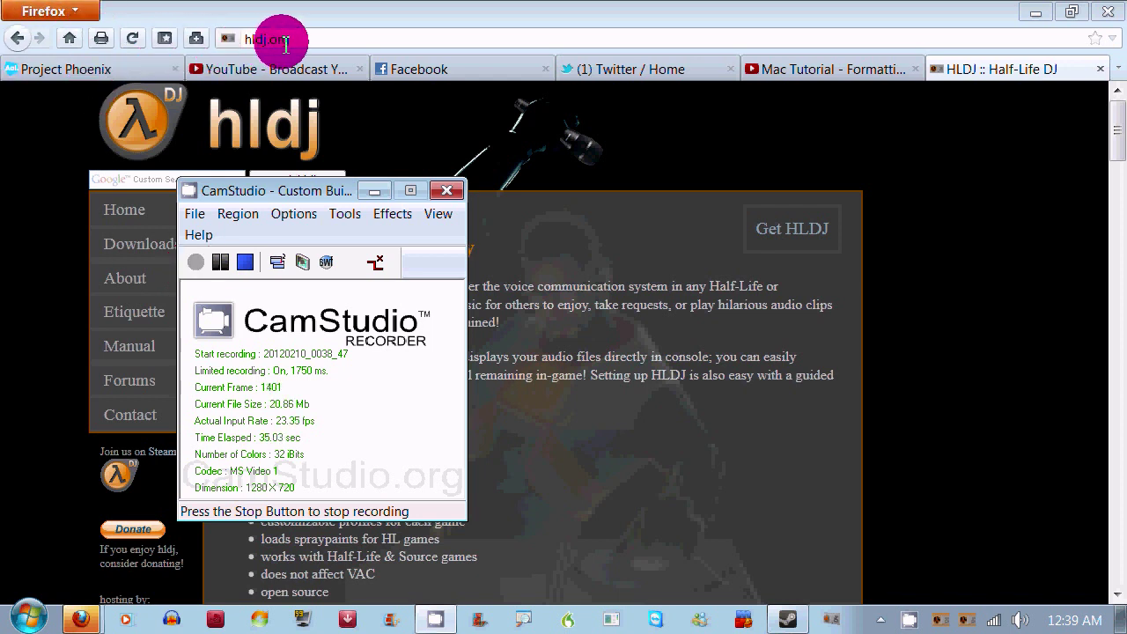
# Move the CamStudio recorder off the page text and open the HLDJ website's Downloads page
pyautogui.moveTo(256, 183); pyautogui.dragTo(540, 129)
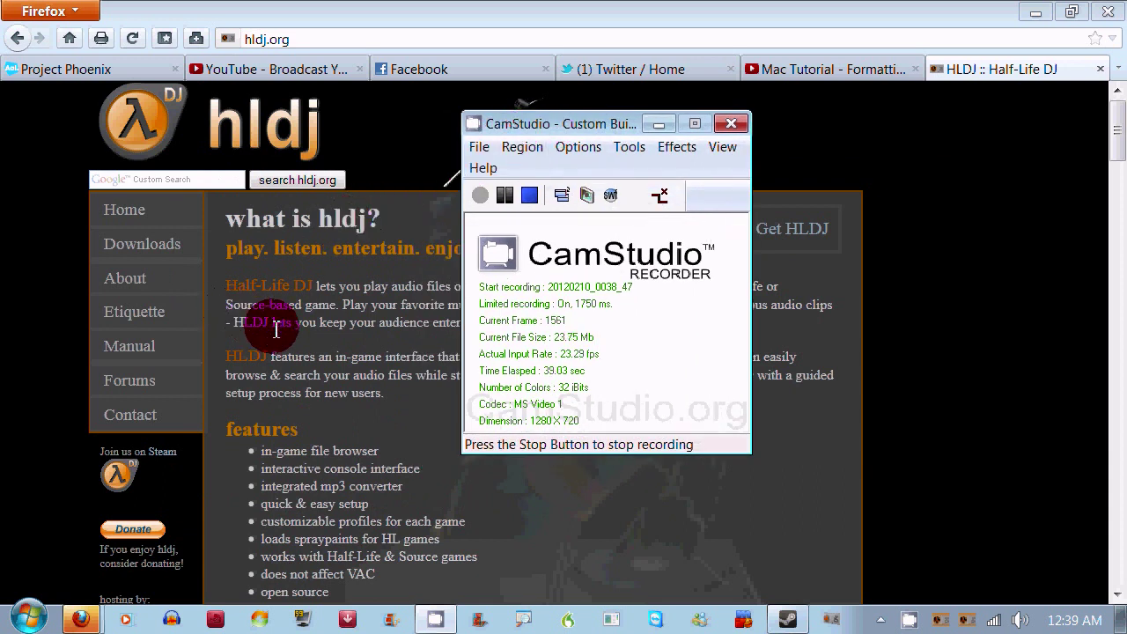
pyautogui.click(334, 316)
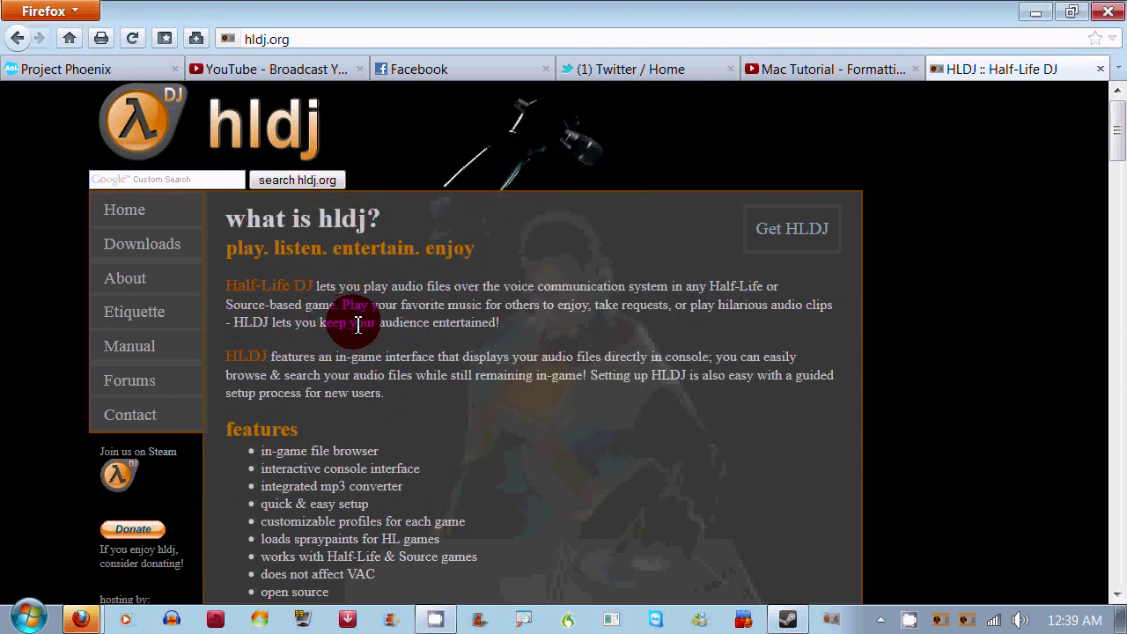
pyautogui.scroll(-1, 355, 323)
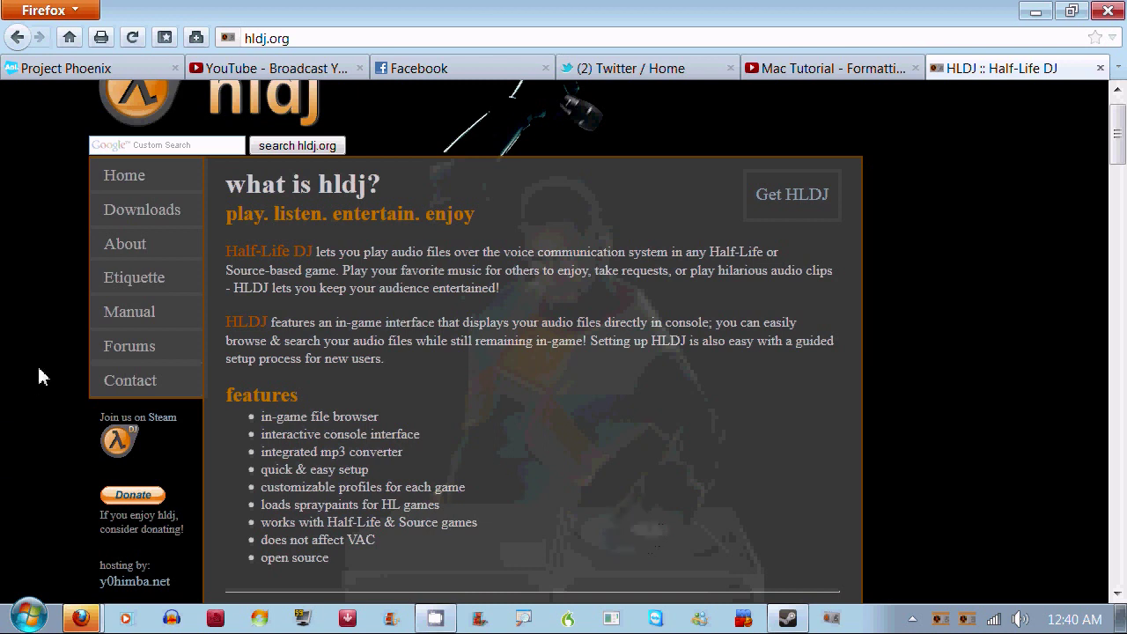
pyautogui.click(190, 211)
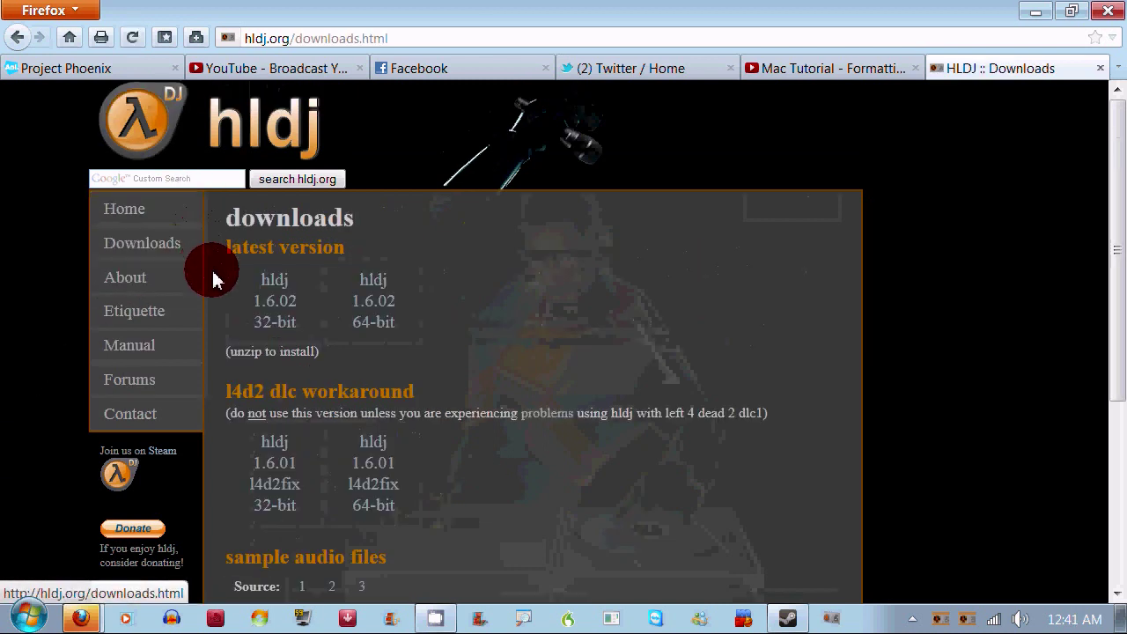
# Examine the 32-bit and 64-bit HLDJ downloads, the l4d2 workaround versions and the sample audio files
pyautogui.scroll(-1, 352, 361)
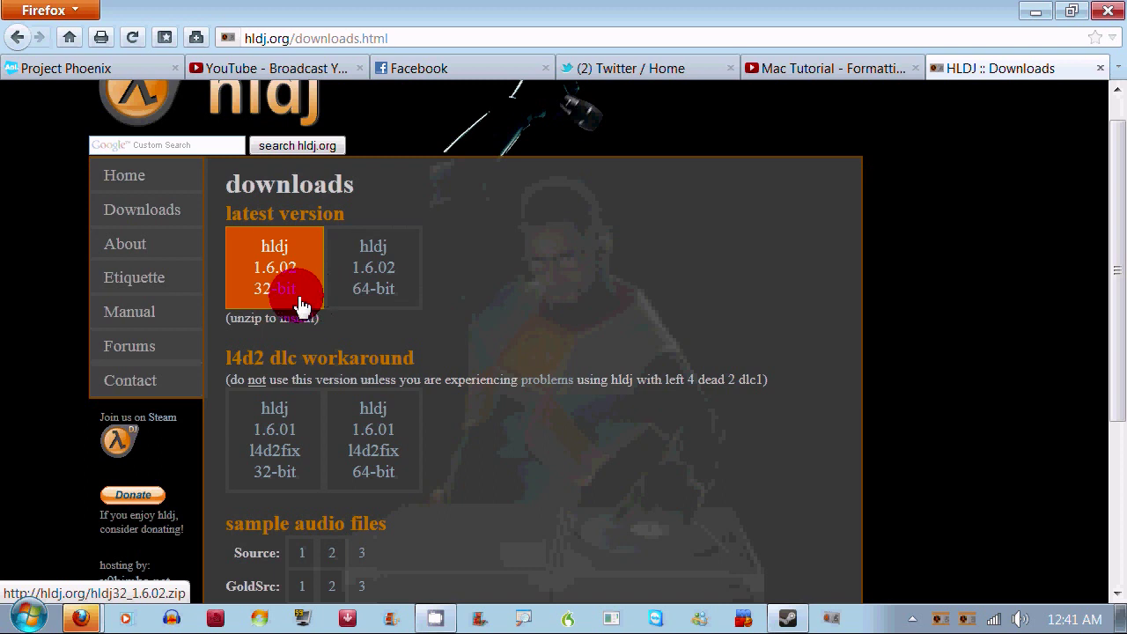
pyautogui.scroll(-1, 302, 305)
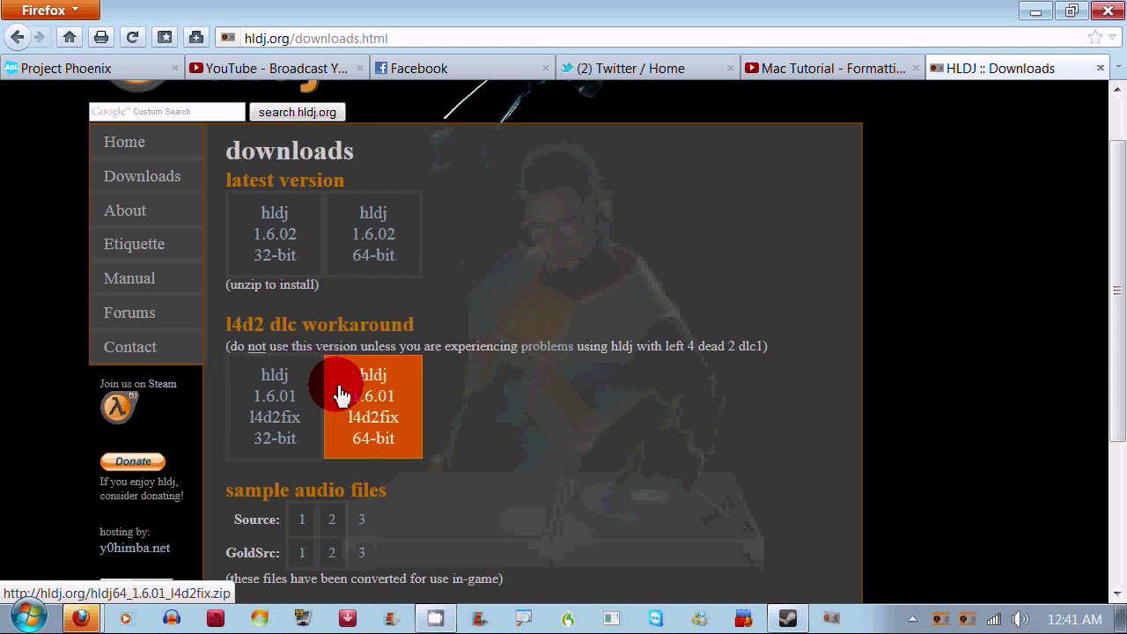
pyautogui.scroll(-2, 341, 395)
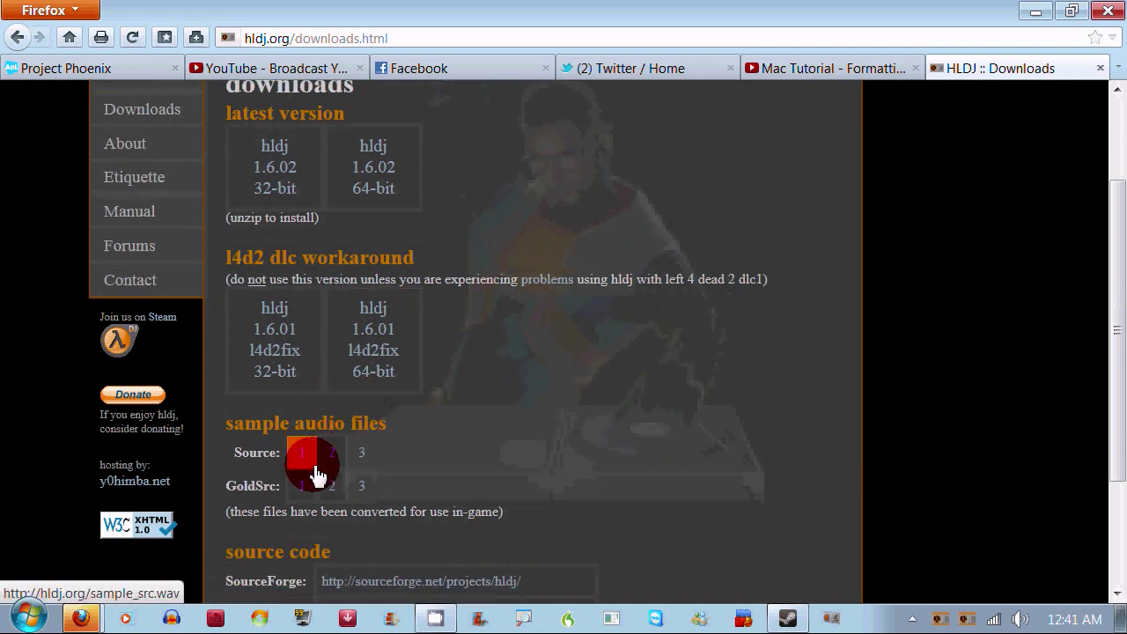
pyautogui.scroll(1, 315, 462)
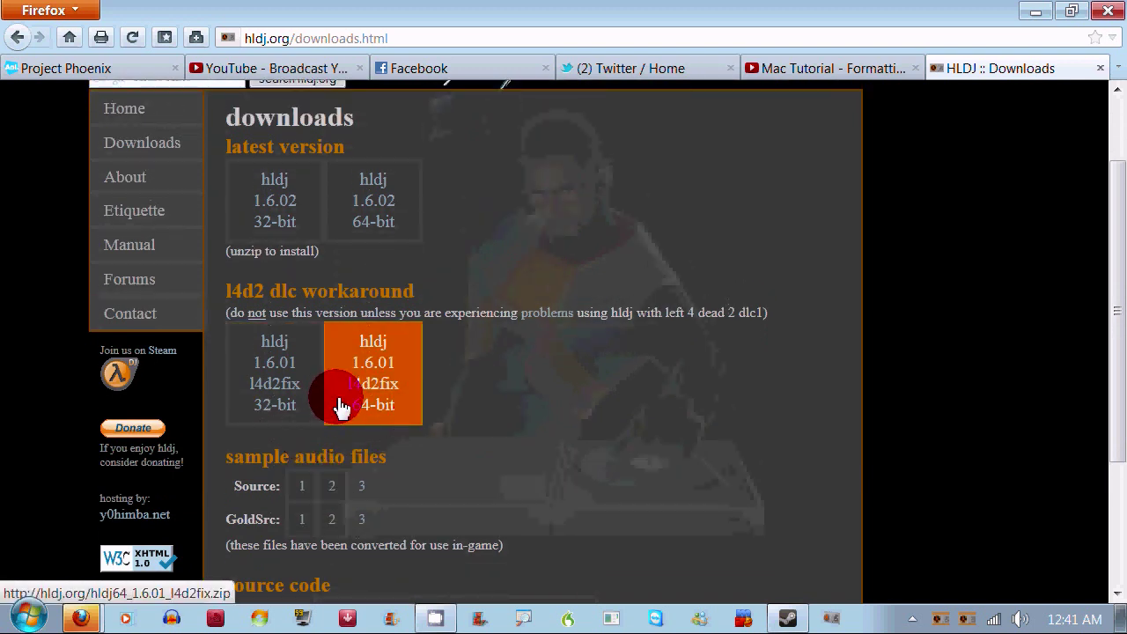
pyautogui.scroll(-1, 342, 408)
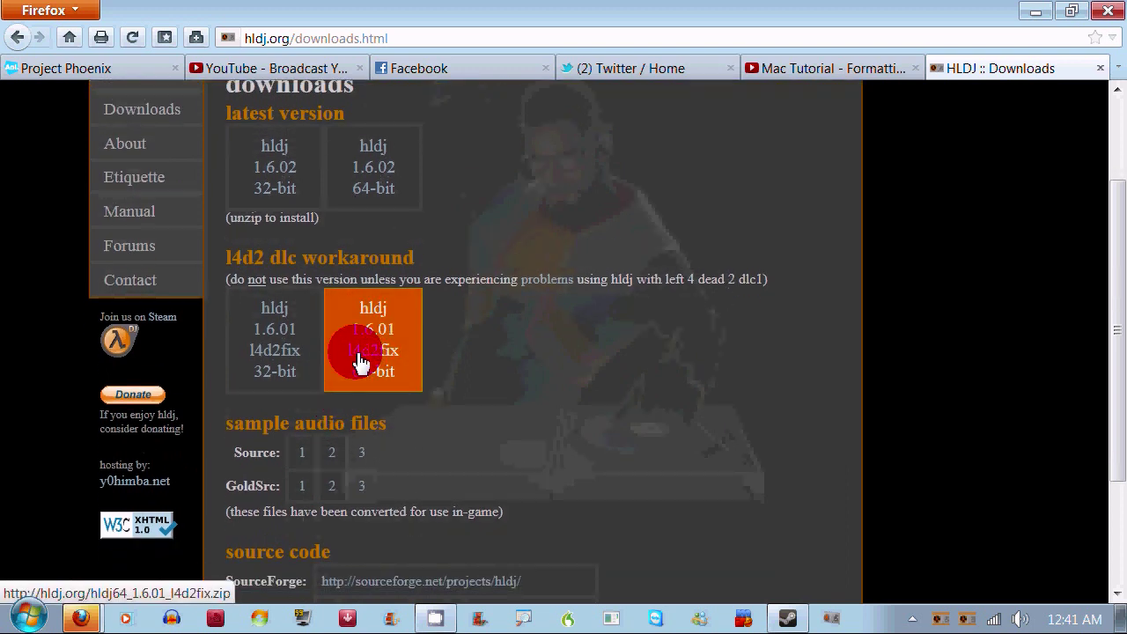
pyautogui.scroll(-1, 360, 360)
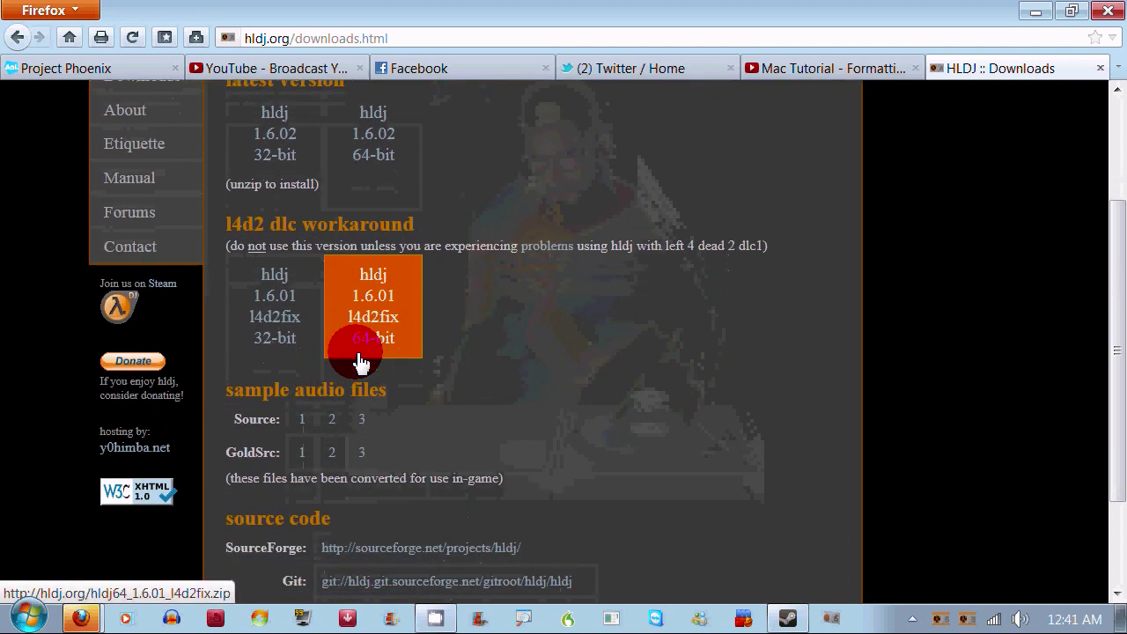
pyautogui.scroll(1, 383, 335)
pyautogui.scroll(1, 390, 335)
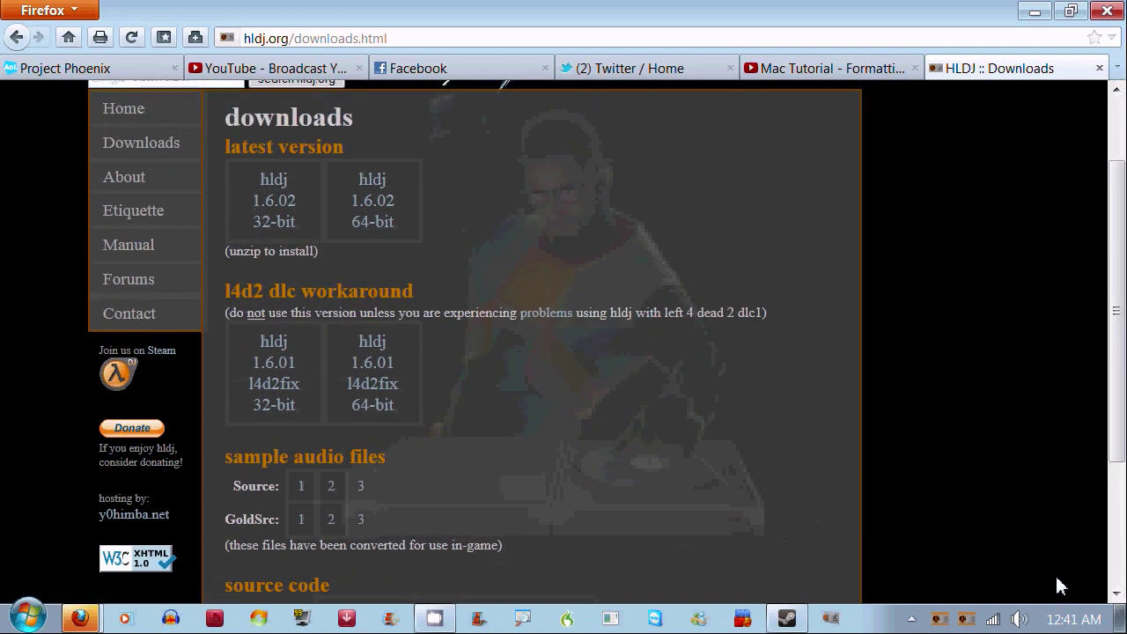
# Show the desktop and move its two JPEG images to the Recycle Bin
pyautogui.click(1119, 619)
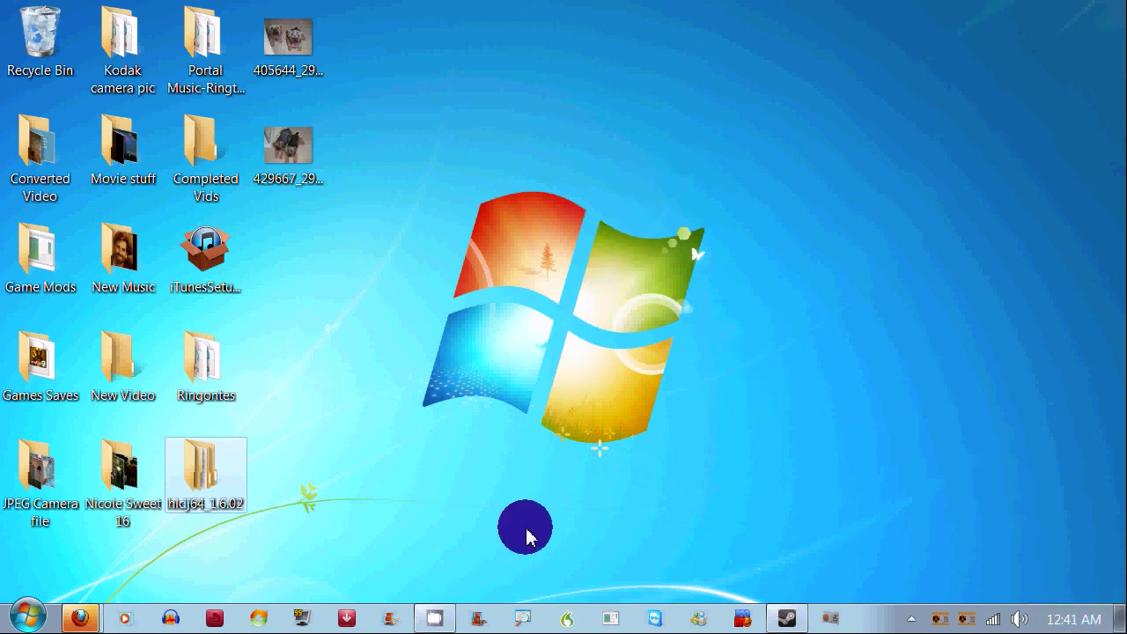
pyautogui.click(653, 410)
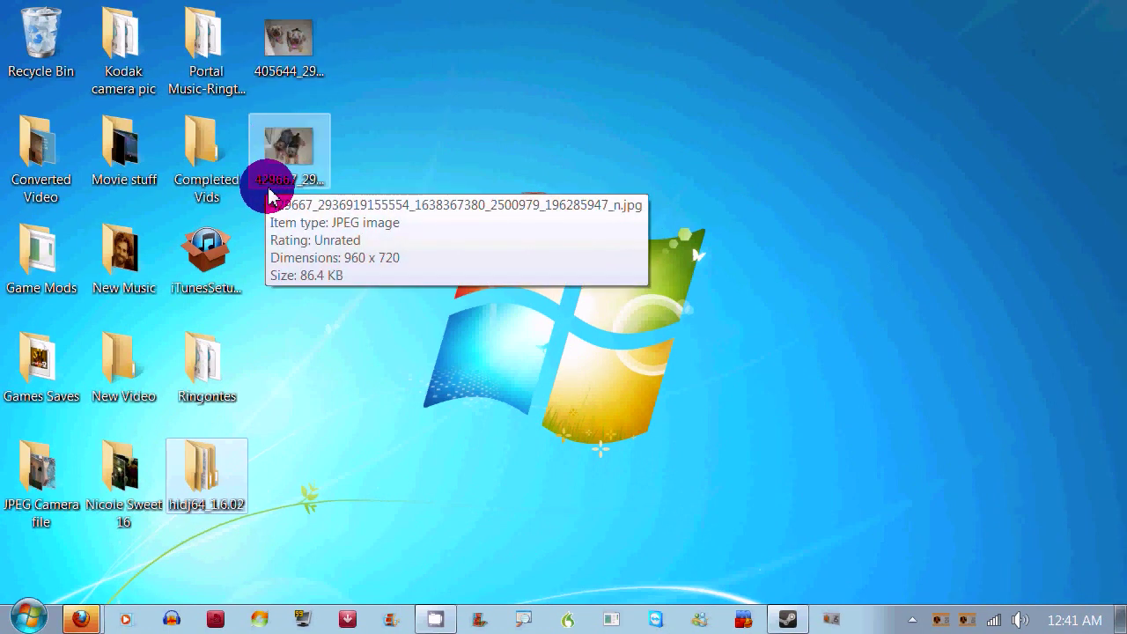
pyautogui.moveTo(300, 211); pyautogui.dragTo(284, 48)
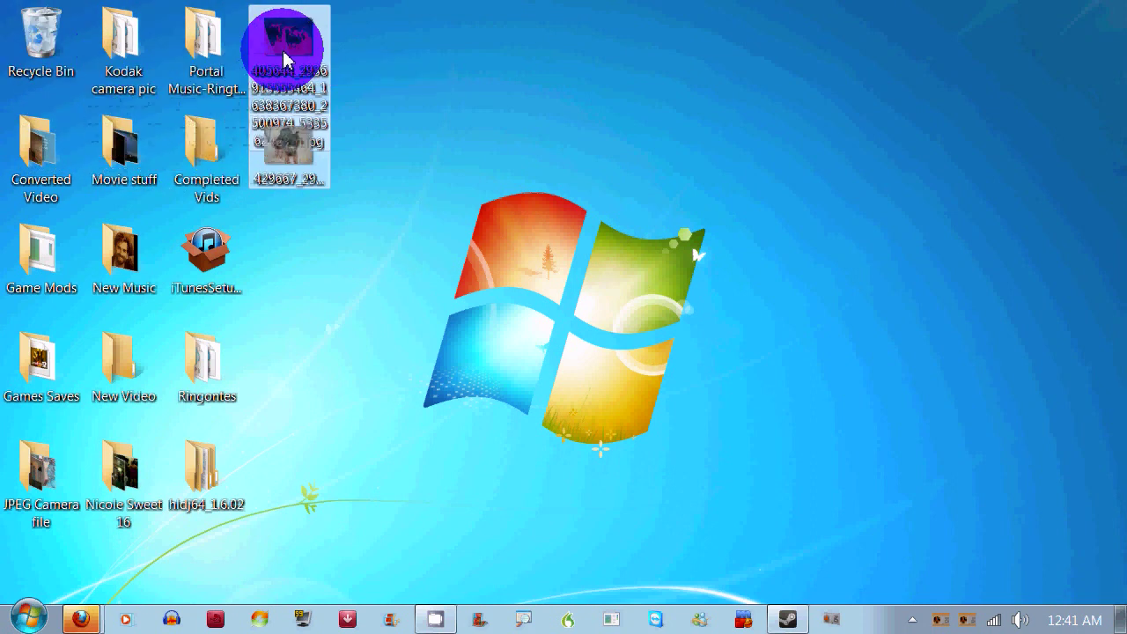
pyautogui.moveTo(331, 129); pyautogui.dragTo(26, 57)
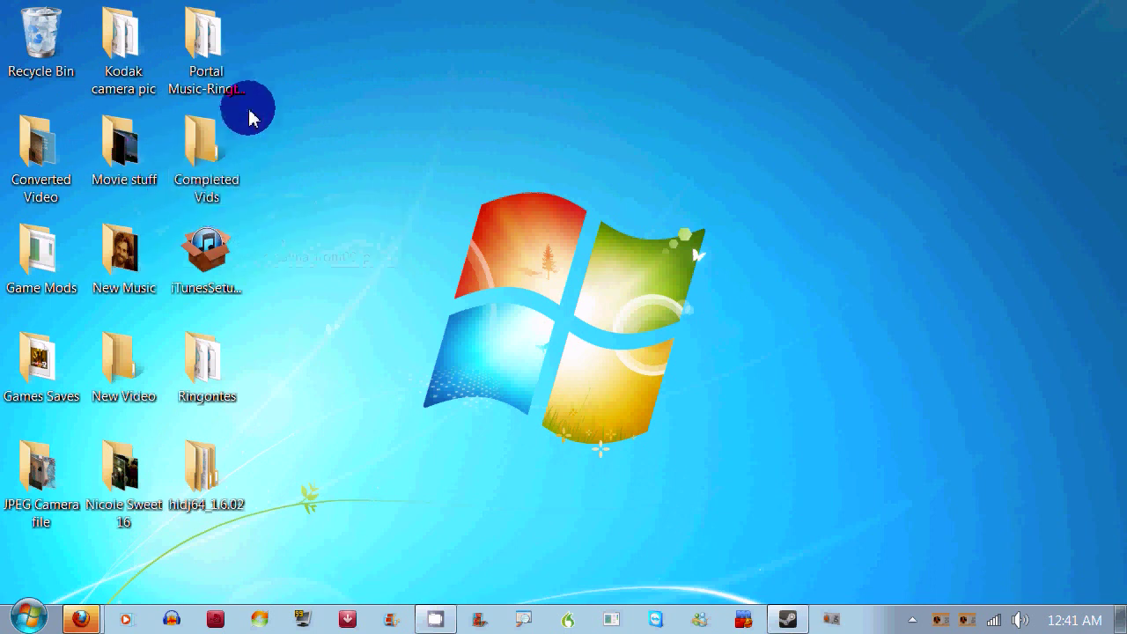
# View the contents of the HLDJ folder inside hldj64_1.6.02 on the desktop, and close the folder window
pyautogui.doubleClick(198, 511)
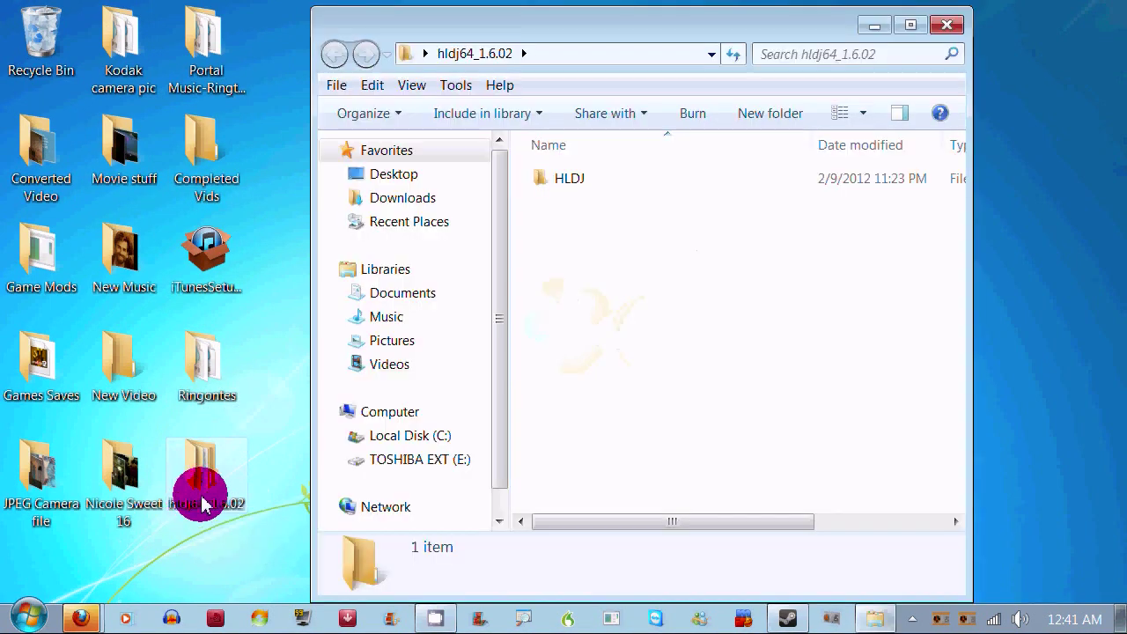
pyautogui.doubleClick(572, 188)
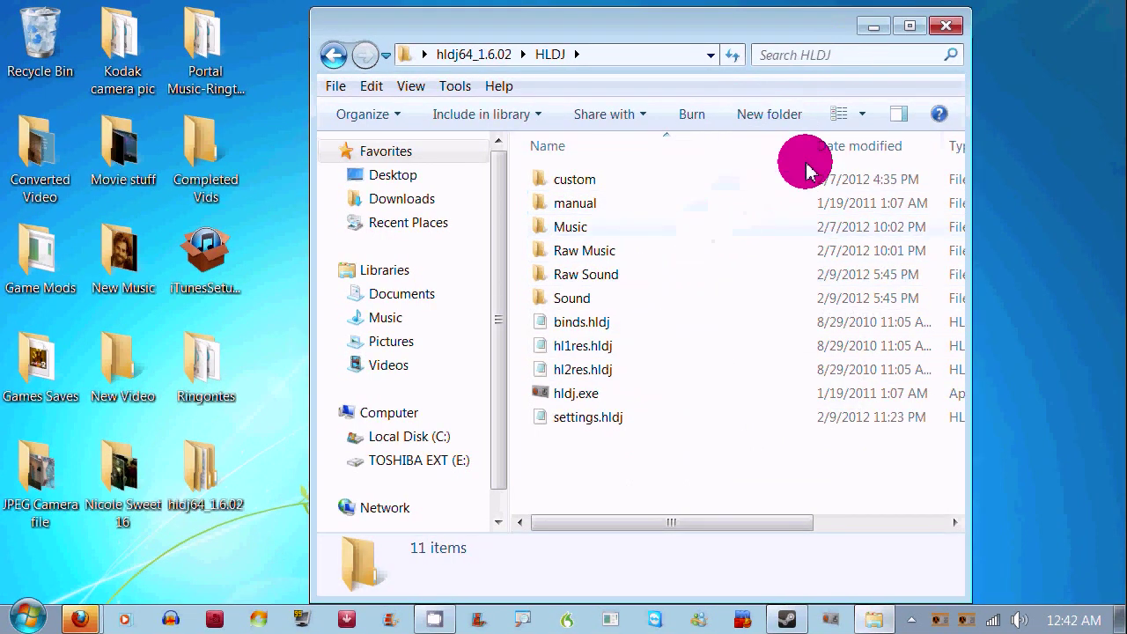
pyautogui.click(942, 25)
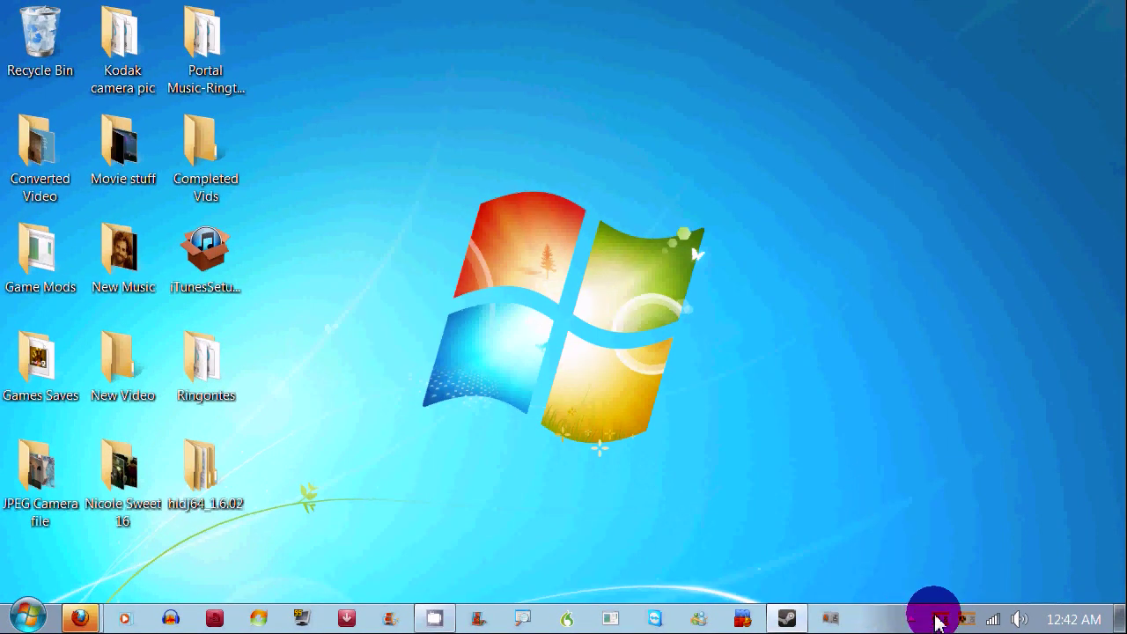
# Restore the hidden HLDJ windows, keeping only one open, and stop the running left4dead2 profile
pyautogui.click(965, 620)
pyautogui.click(966, 620)
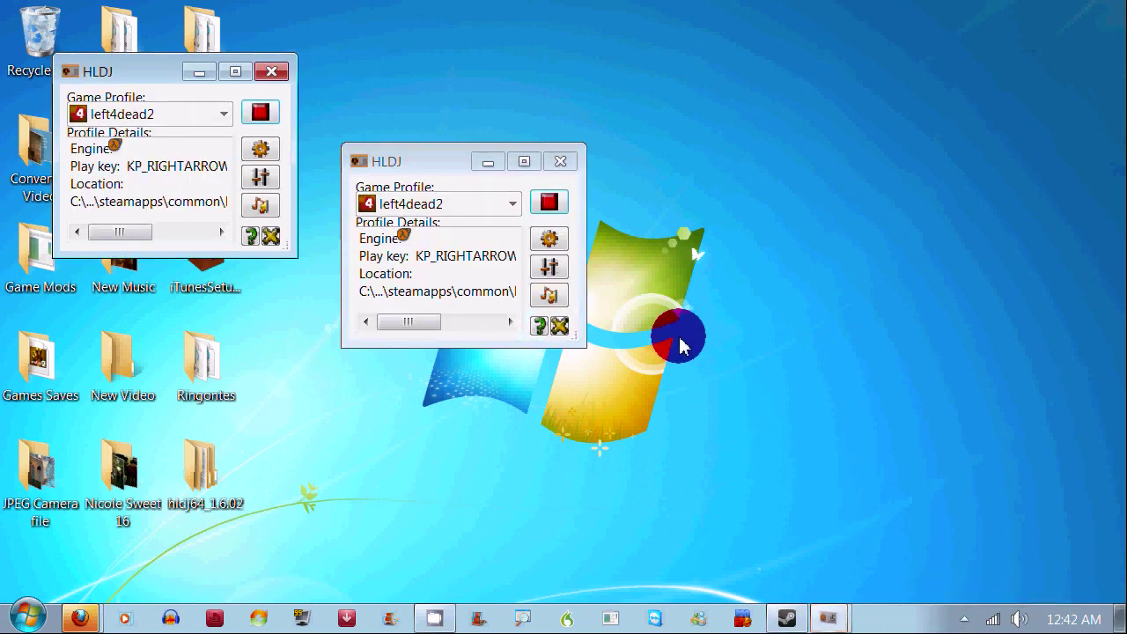
pyautogui.click(278, 77)
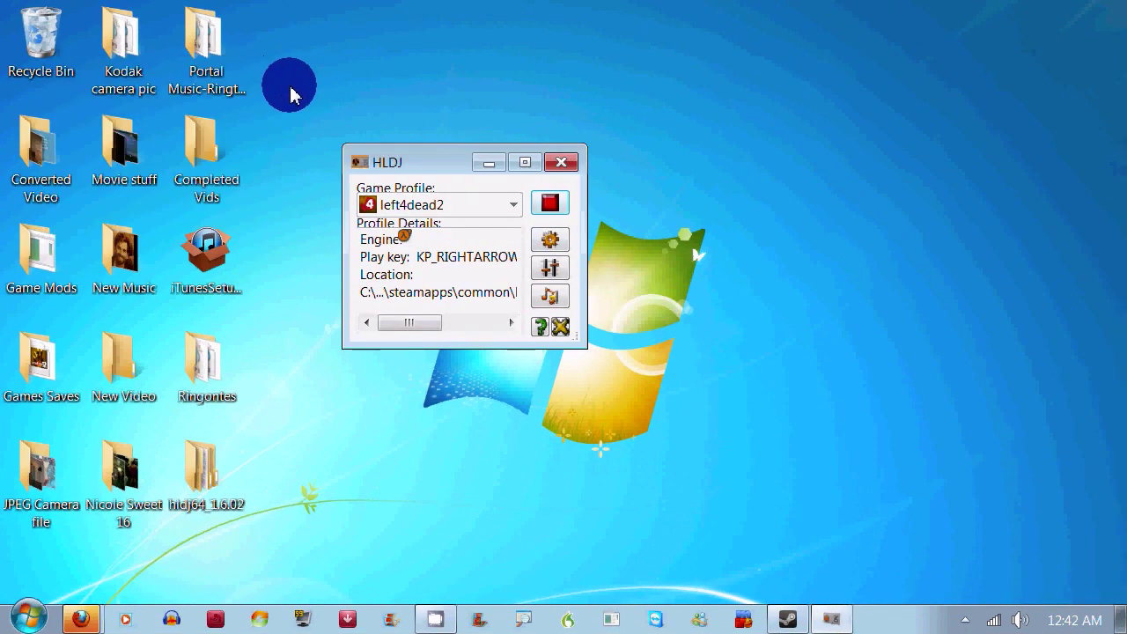
pyautogui.click(552, 205)
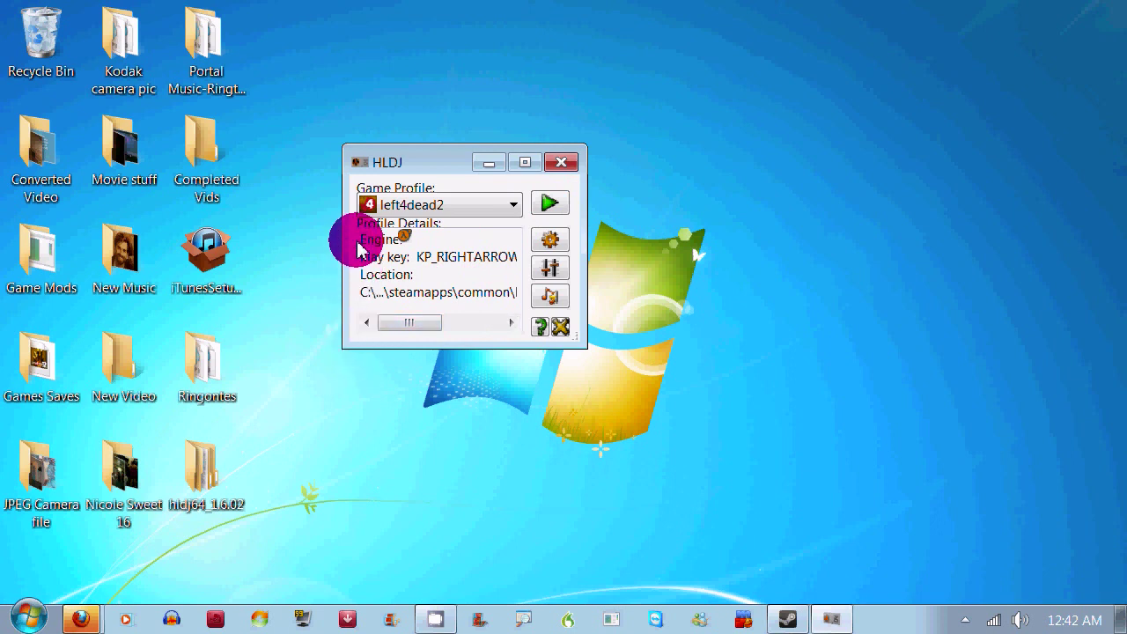
# View the list of configured game profiles in HLDJ's Setup and close it
pyautogui.click(550, 240)
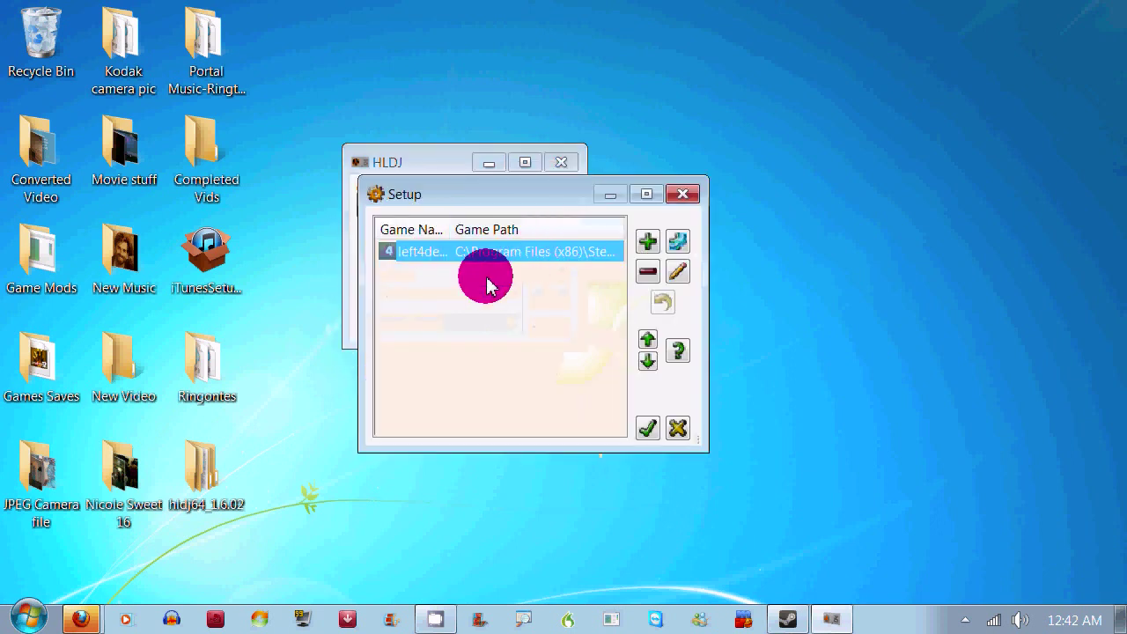
pyautogui.moveTo(441, 195); pyautogui.dragTo(400, 173)
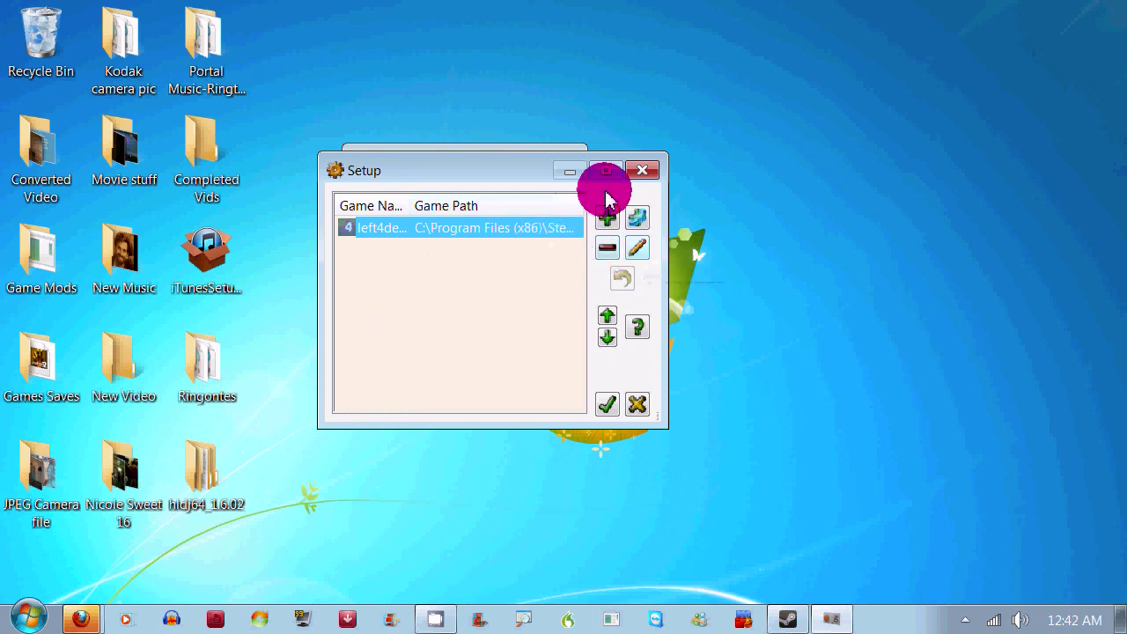
pyautogui.click(642, 170)
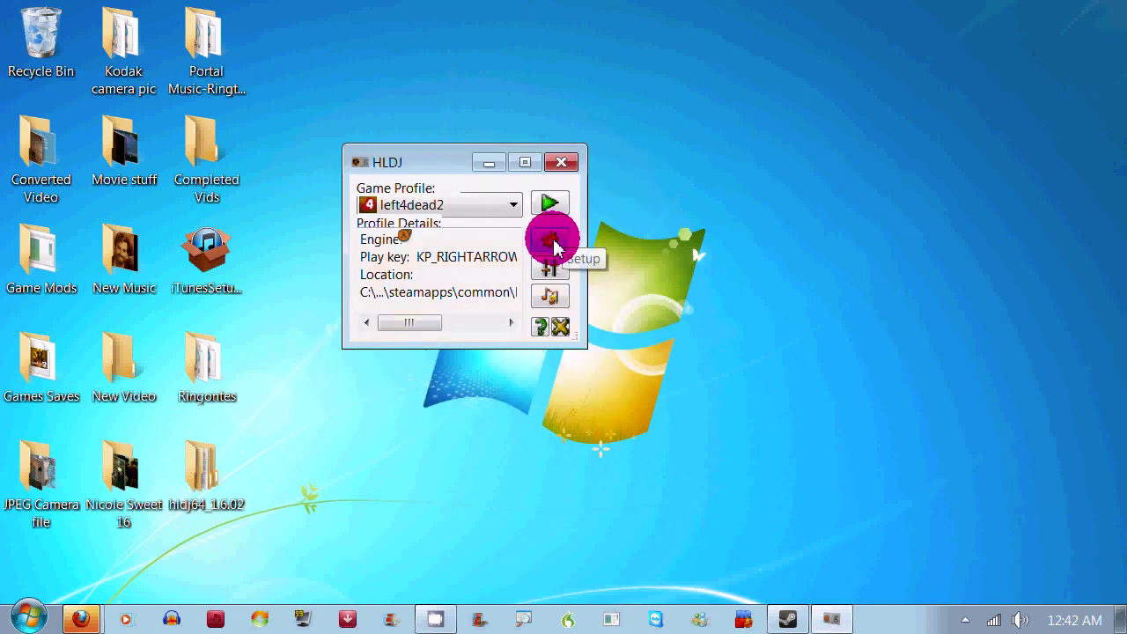
# Open the left4dead2 game profile for editing from HLDJ's Setup
pyautogui.click(554, 240)
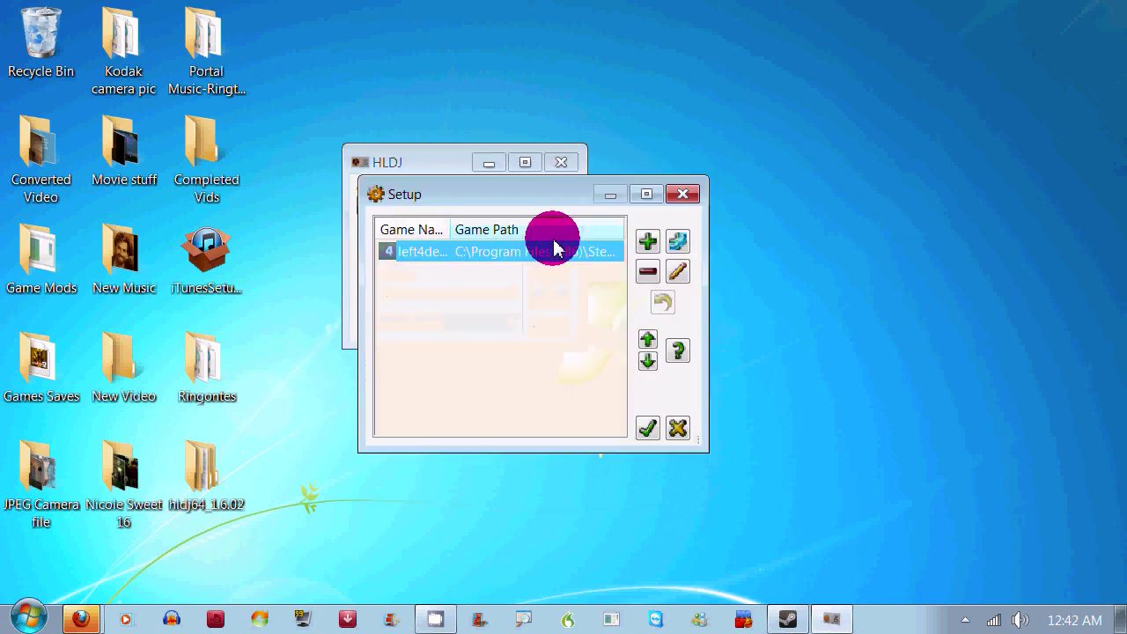
pyautogui.click(480, 260)
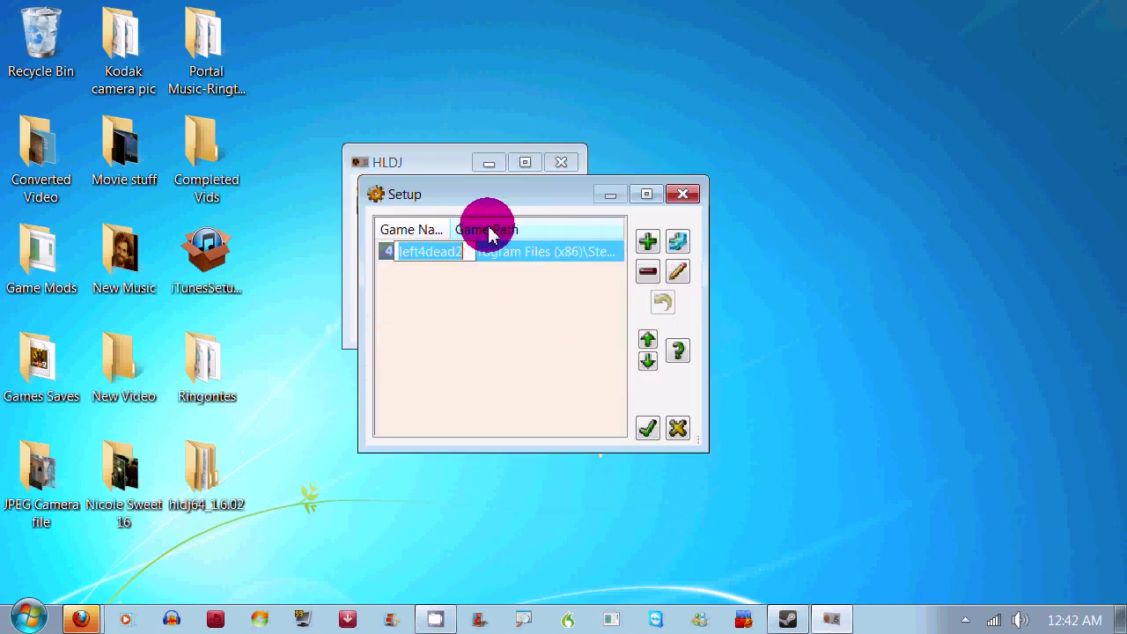
pyautogui.click(430, 287)
pyautogui.moveTo(480, 202); pyautogui.dragTo(461, 199)
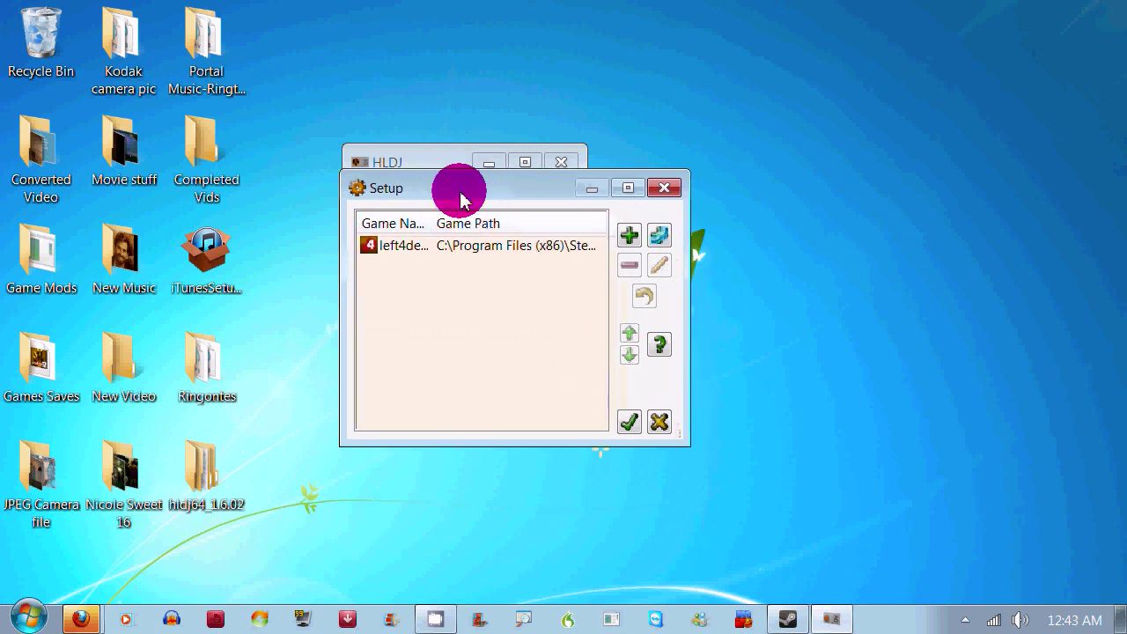
pyautogui.click(392, 246)
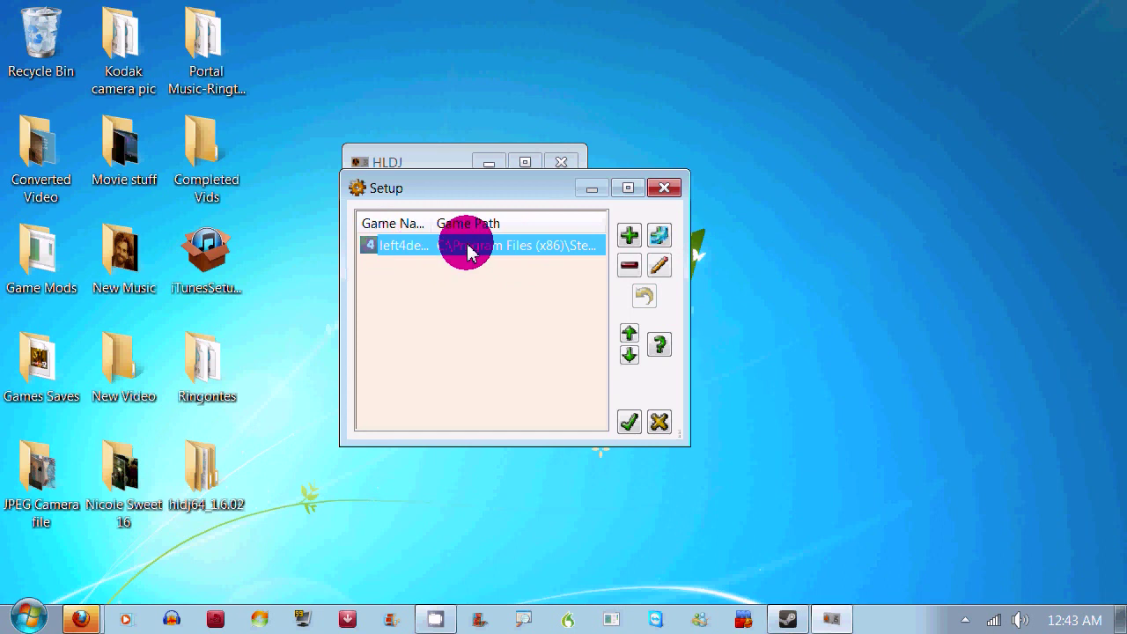
pyautogui.click(660, 265)
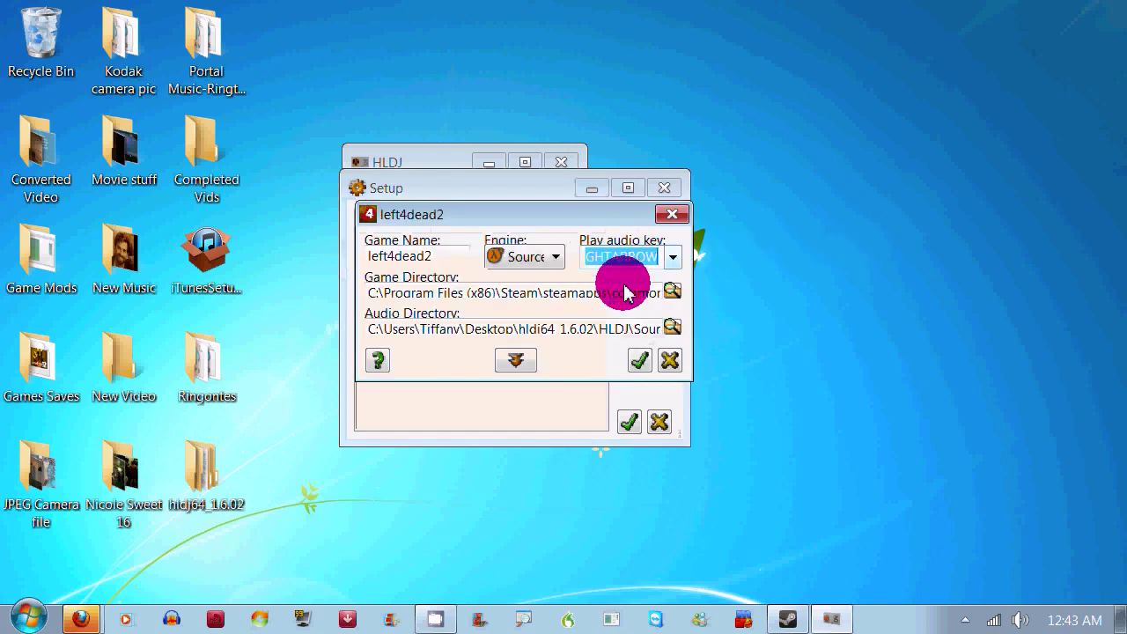
# Review the left4dead2 profile's basic and advanced settings, and close them without making changes
pyautogui.moveTo(464, 215); pyautogui.dragTo(424, 231)
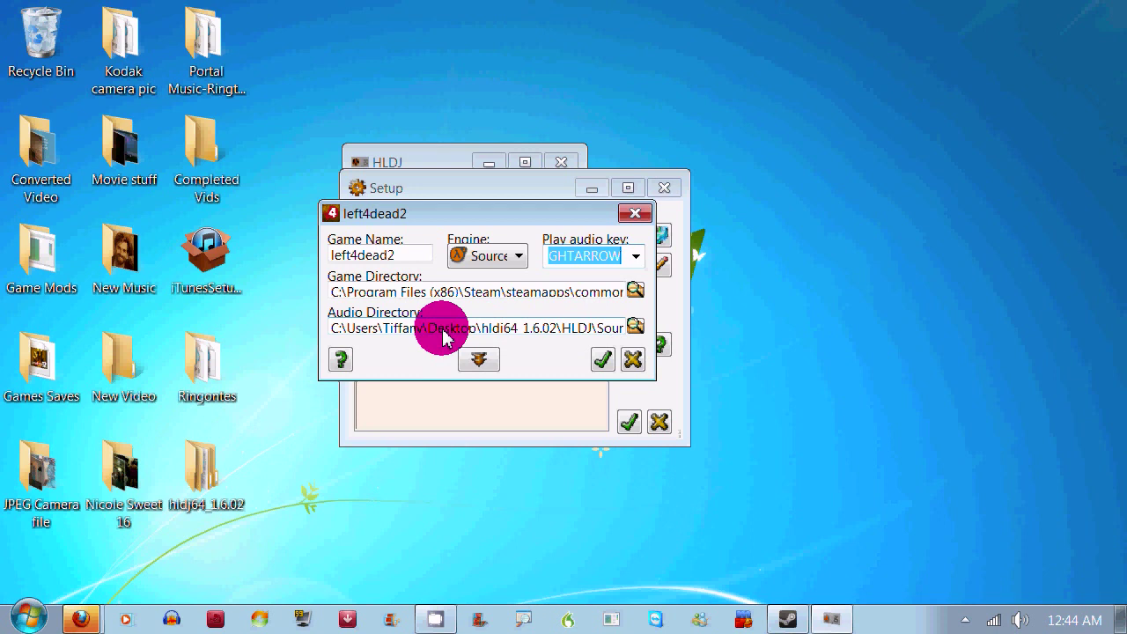
pyautogui.click(477, 361)
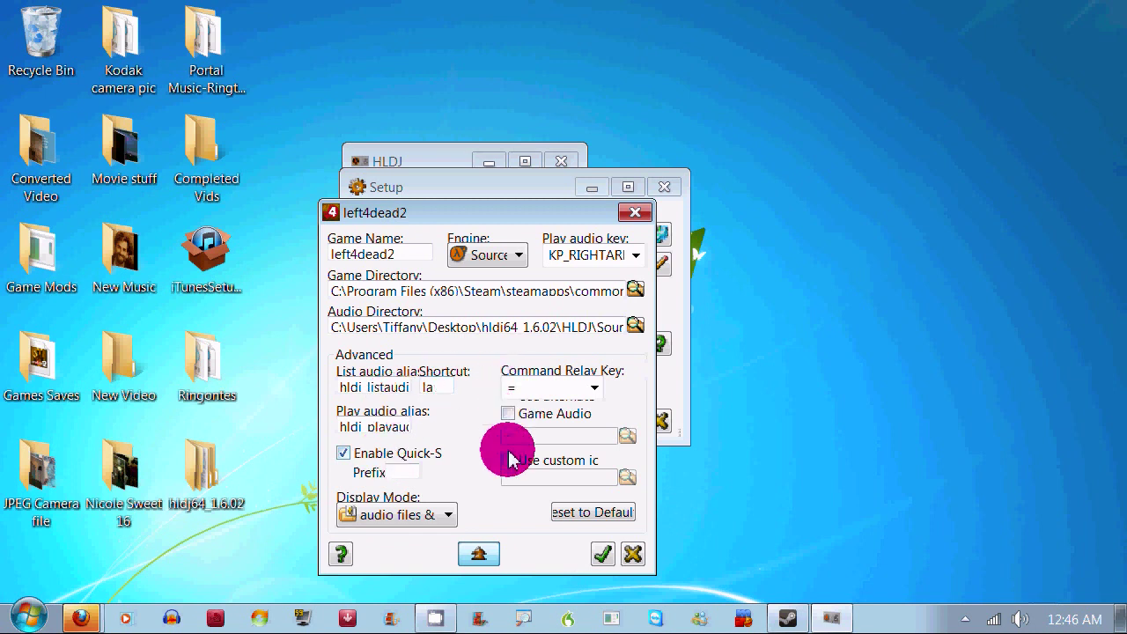
pyautogui.click(469, 552)
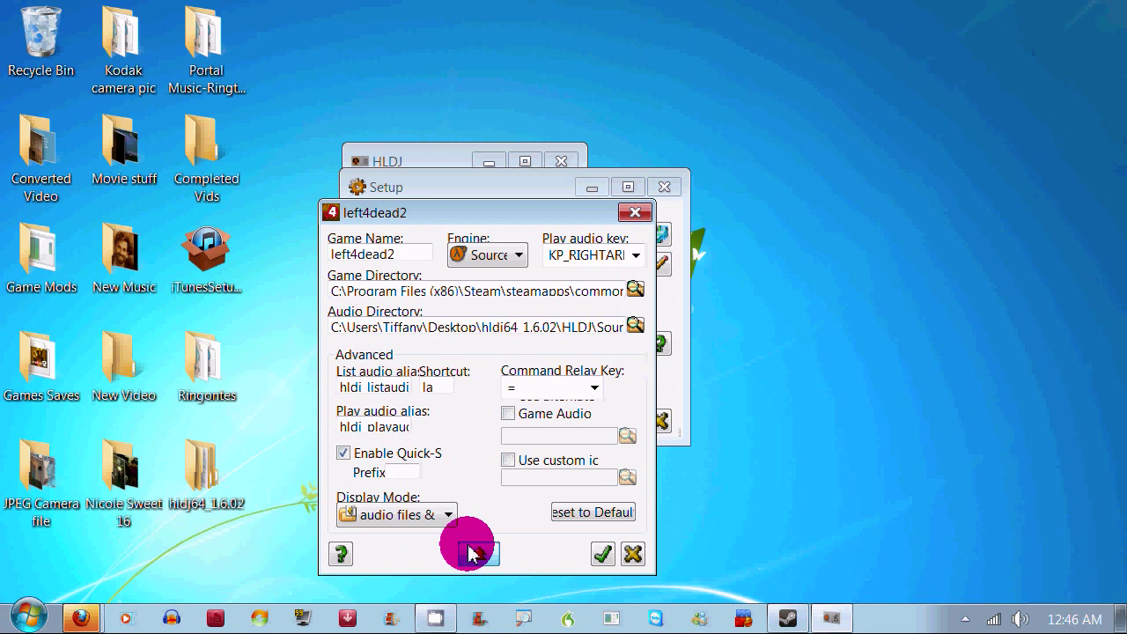
pyautogui.click(627, 217)
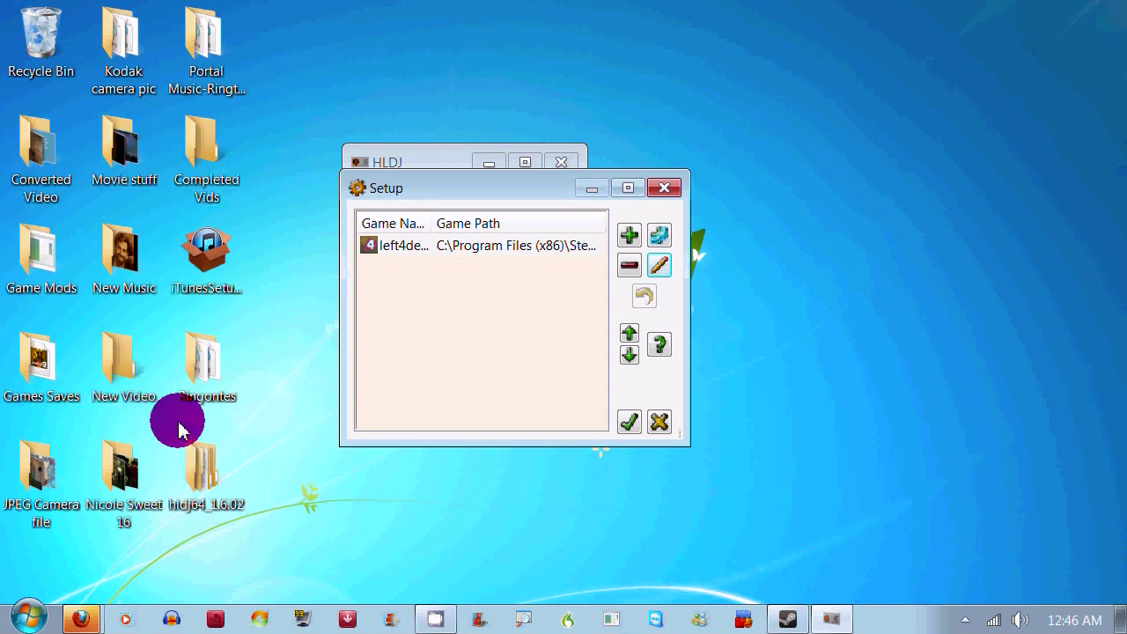
# View the audio files in the Sound folder of hldj64_1.6.02\HLDJ, and close the folder window
pyautogui.doubleClick(218, 493)
pyautogui.doubleClick(564, 179)
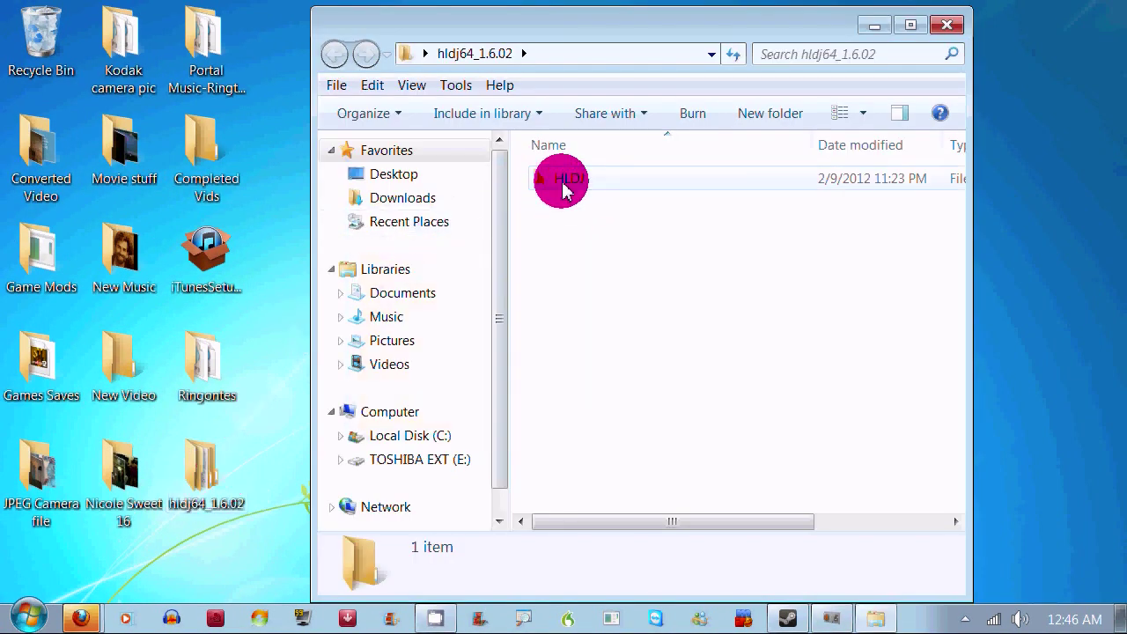
pyautogui.doubleClick(568, 297)
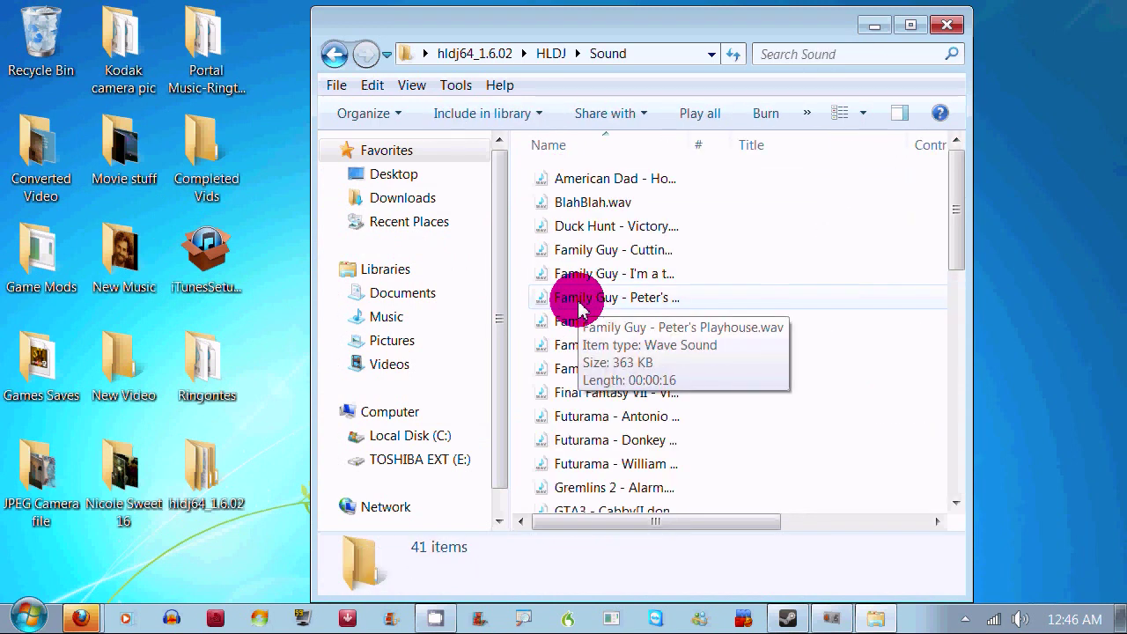
pyautogui.click(936, 29)
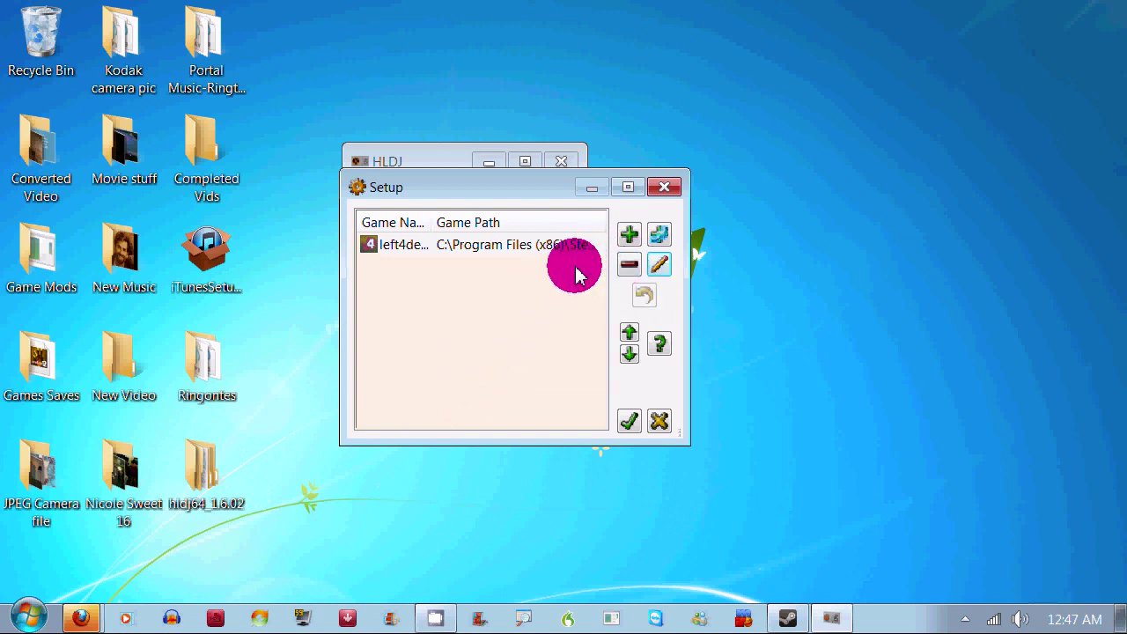
# Close the game profile Setup and open HLDJ's Audio Converter
pyautogui.moveTo(504, 197); pyautogui.dragTo(473, 300)
pyautogui.click(637, 302)
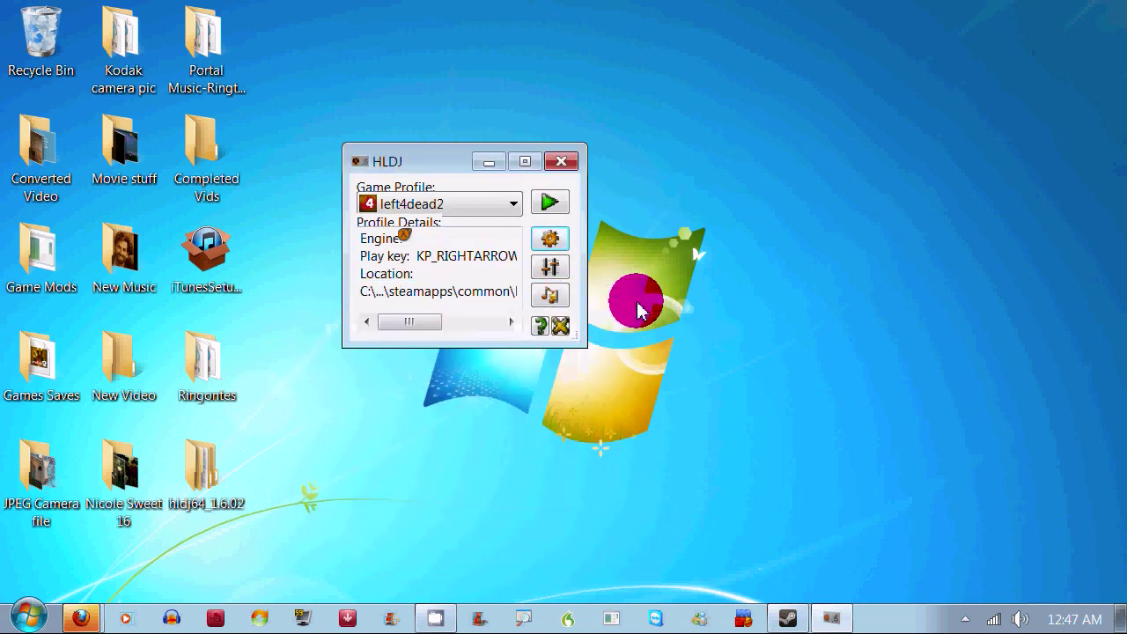
pyautogui.click(546, 296)
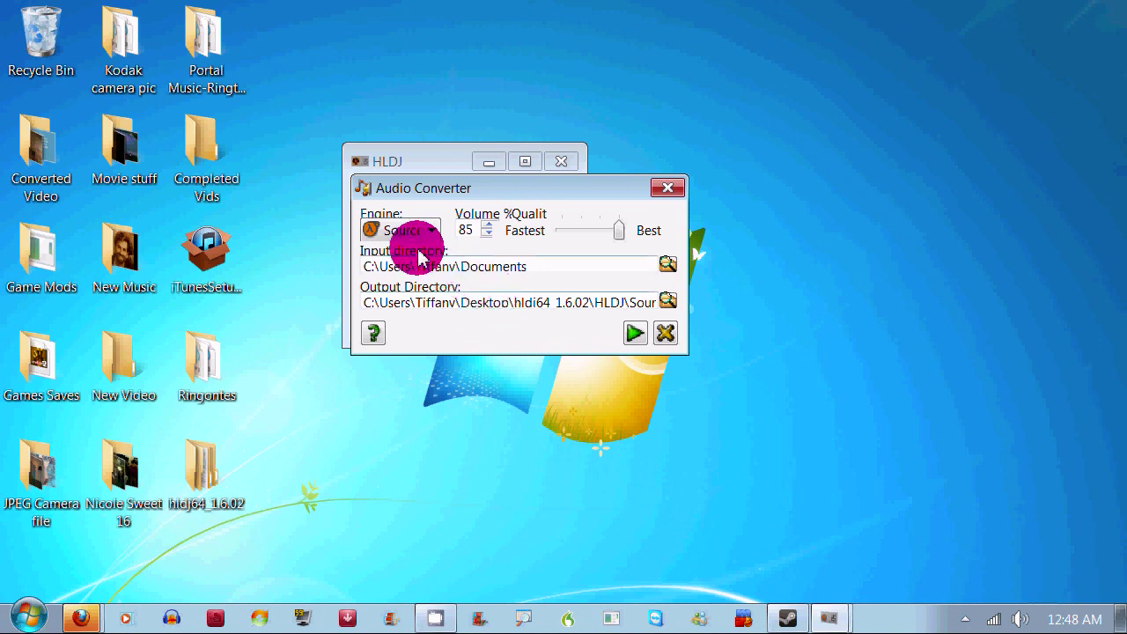
# Open the Windows Start menu
pyautogui.click(27, 617)
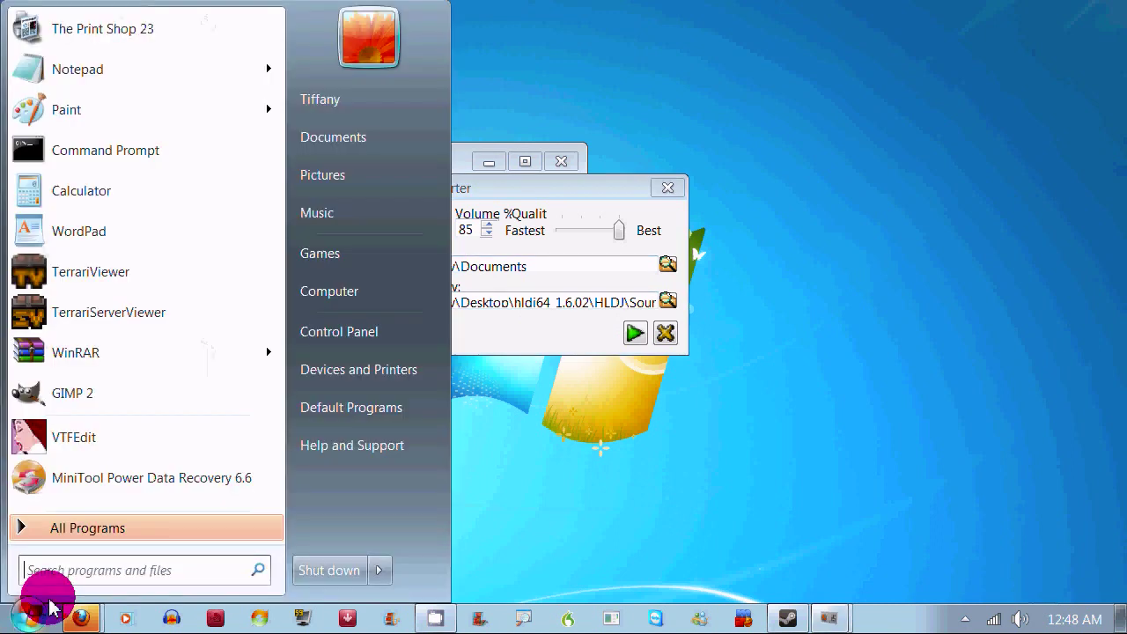